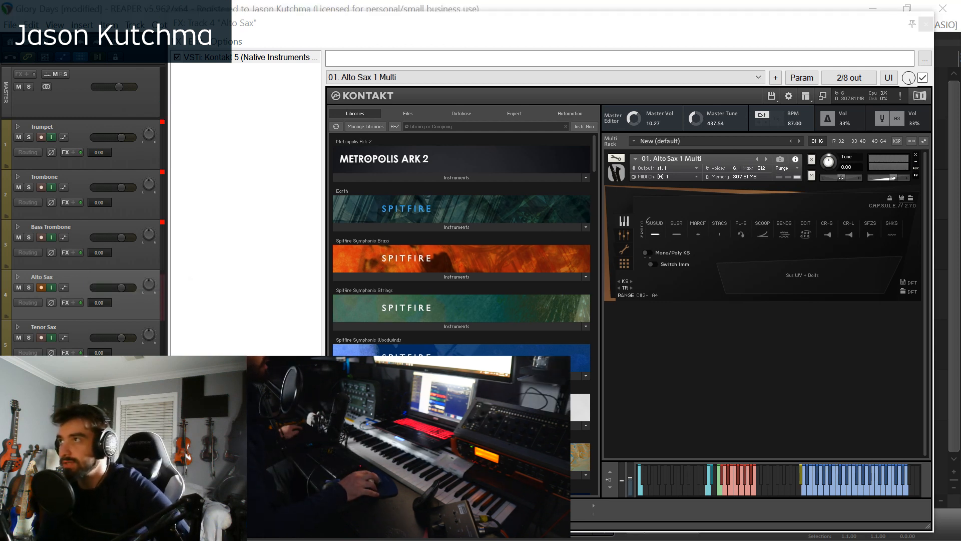
- Audition the Alto Sax articulations Staccatissimo, Marcato + Falls, Scoops, Bends Short and Doits in turn
click(720, 235)
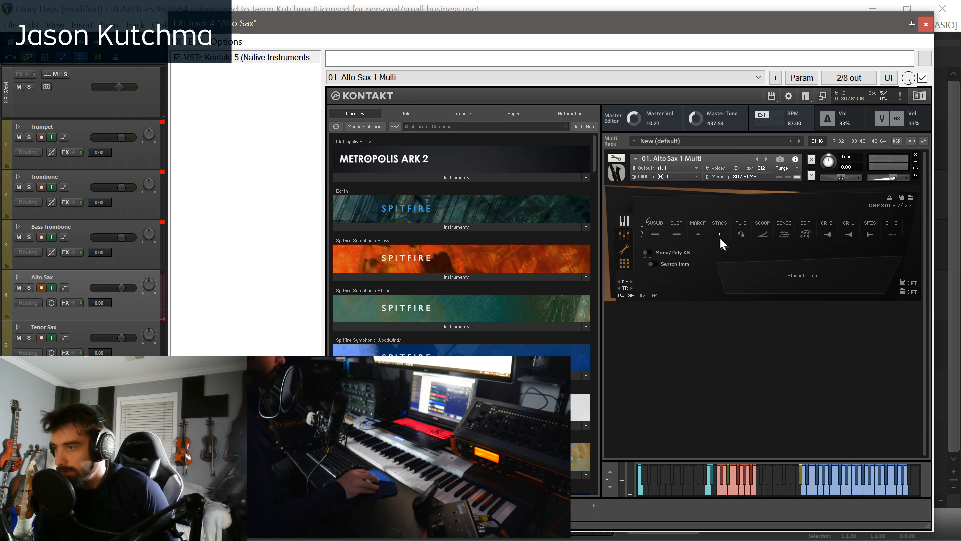
click(696, 235)
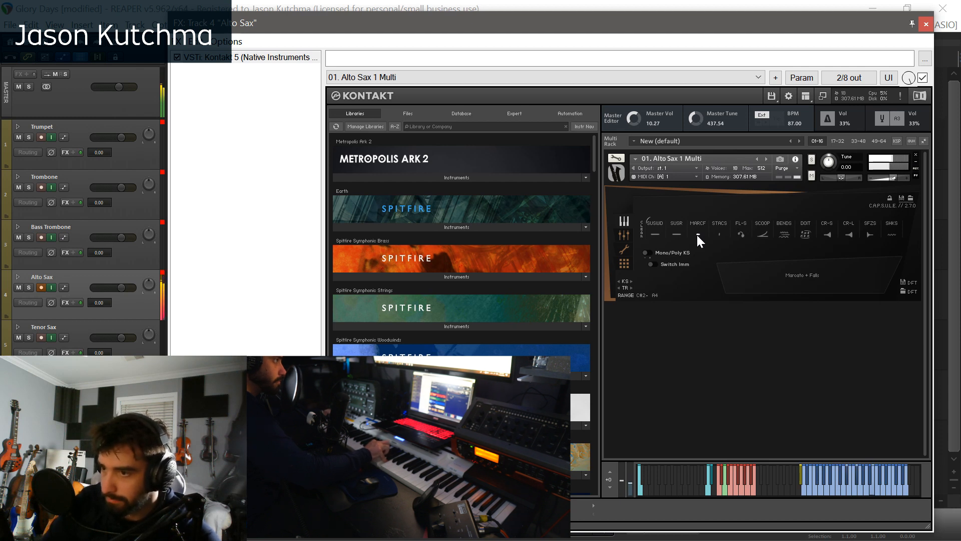
click(760, 240)
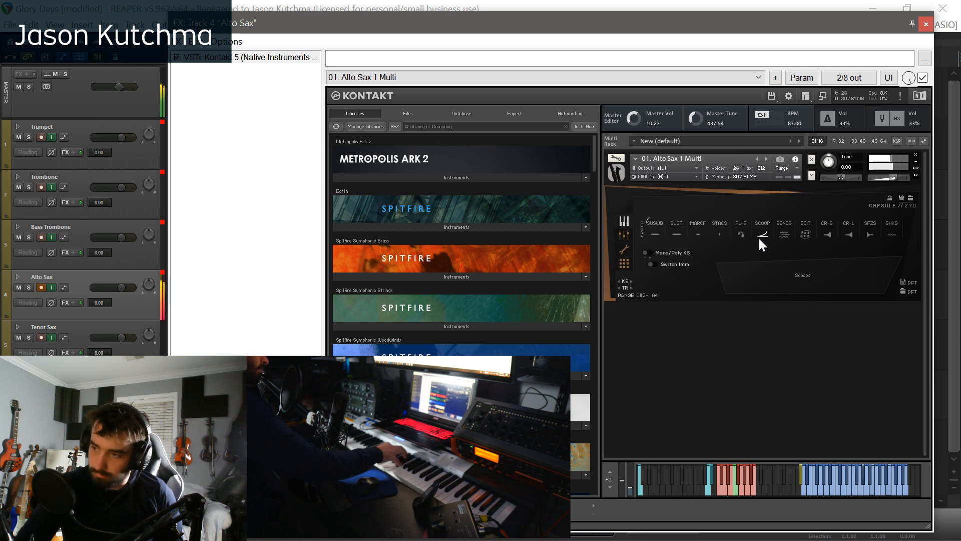
click(785, 238)
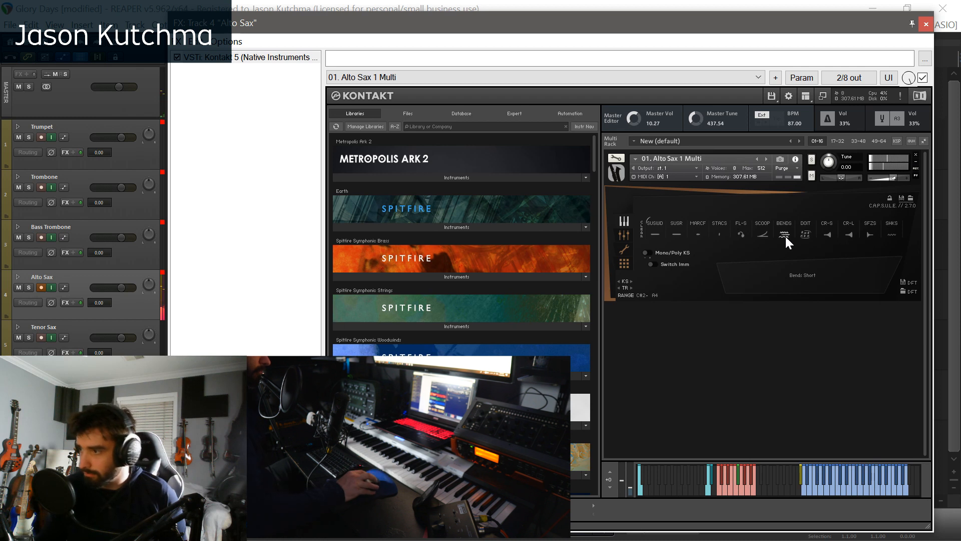
click(804, 234)
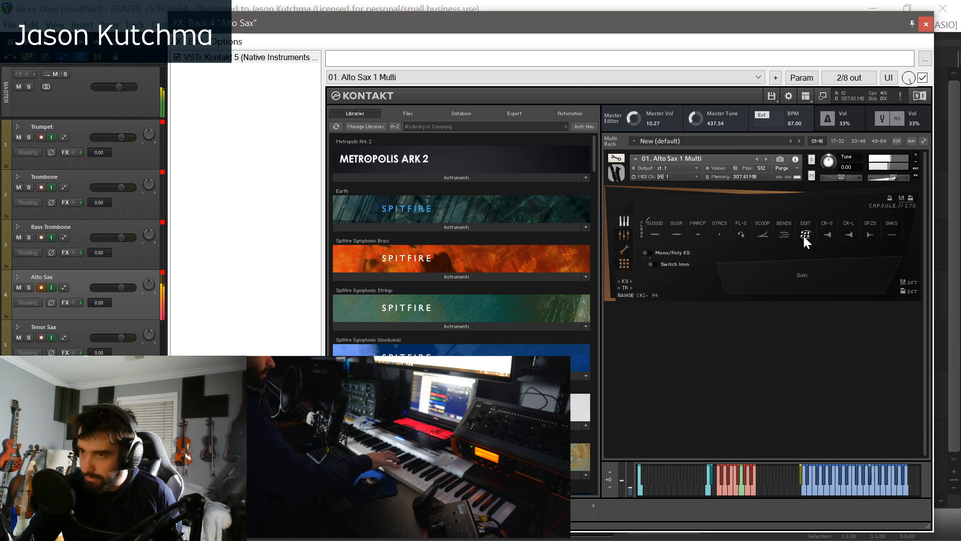
- Audition the Alto Sax's Cresc Short, Cresc Long, Sfz Short and Shakes articulations, ending on Sus WV + Doits
click(828, 234)
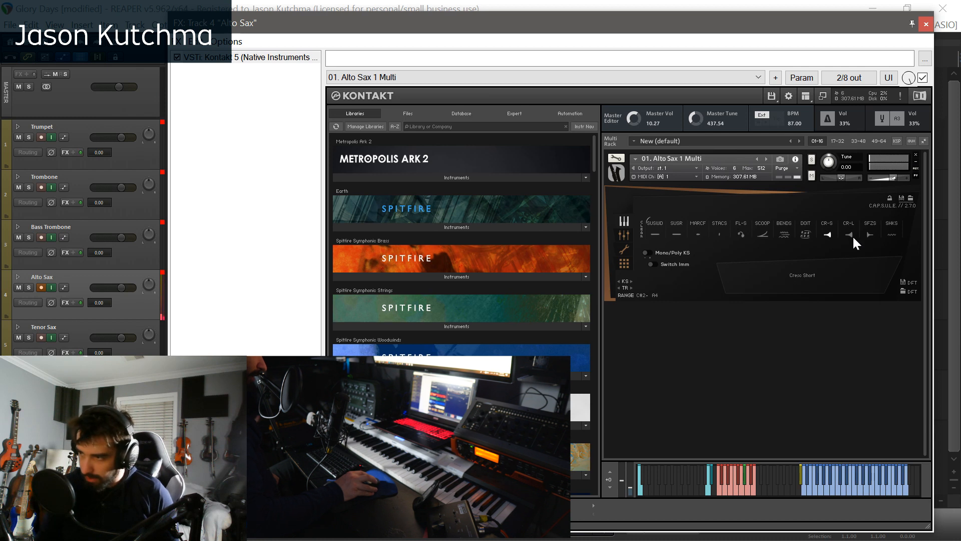
click(852, 236)
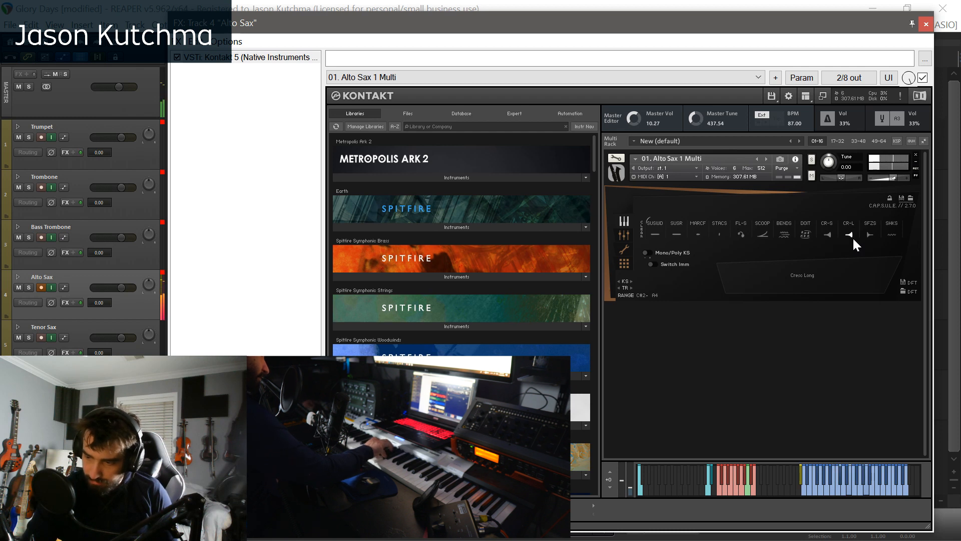
click(865, 236)
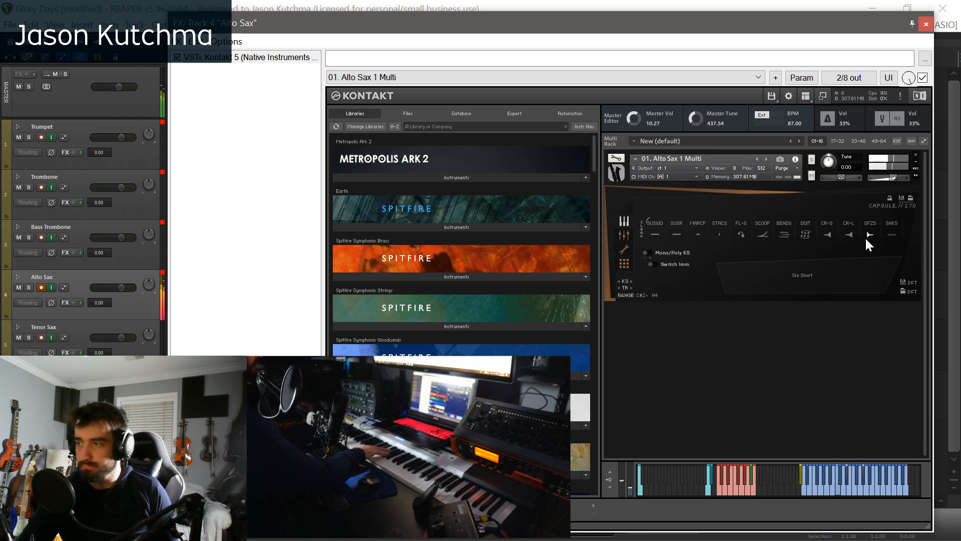
click(891, 234)
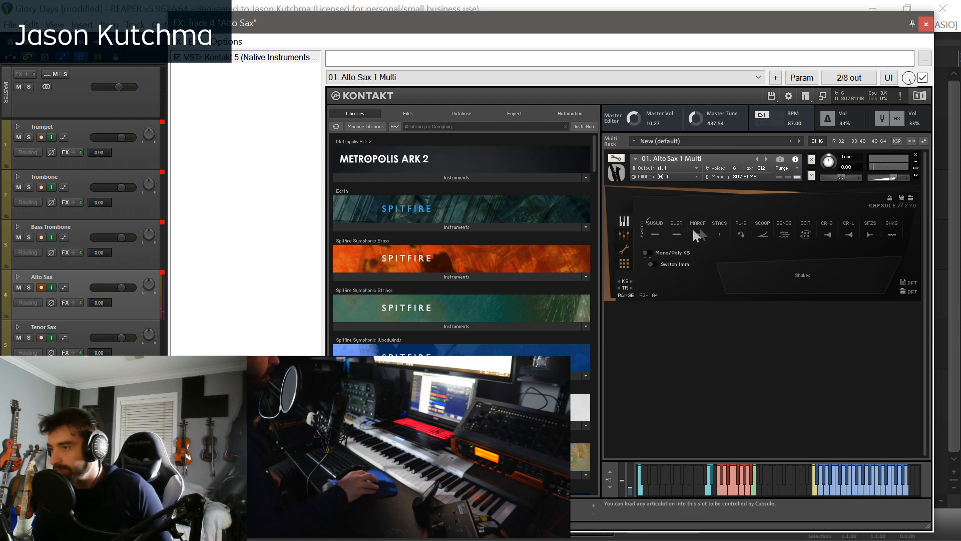
click(654, 233)
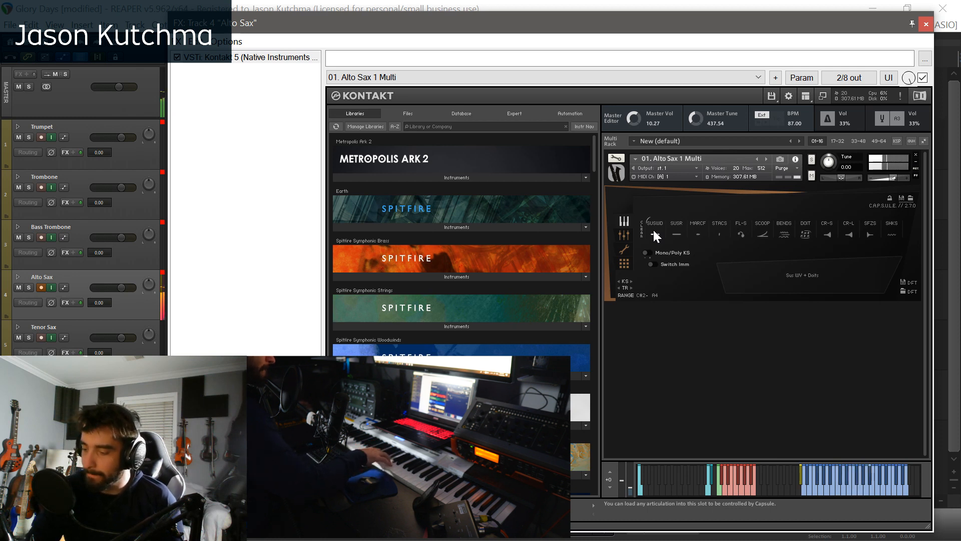
- Switch from the Alto Sax to the Tenor Sax track, closing the old FX window and opening the Tenor Sax's Kontakt instrument
click(104, 328)
click(927, 27)
click(926, 25)
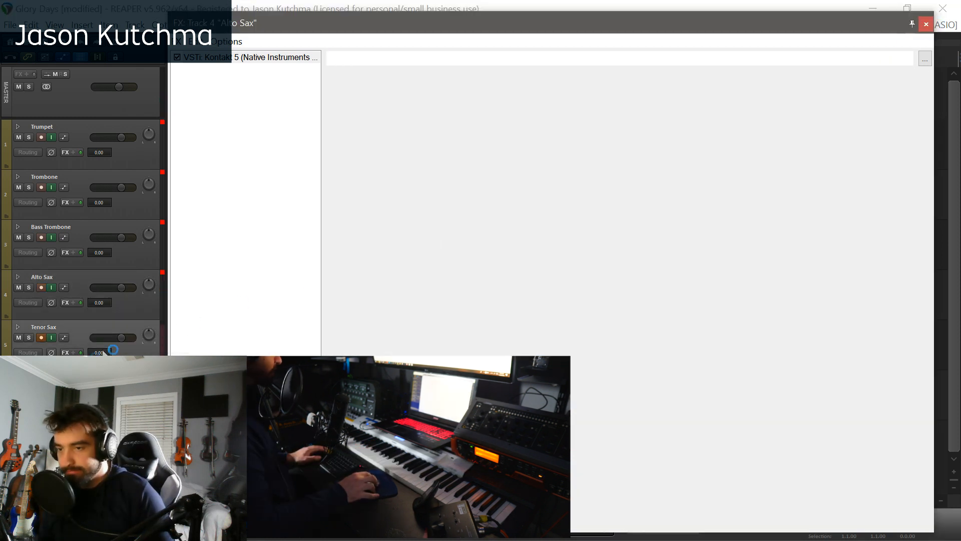
click(65, 353)
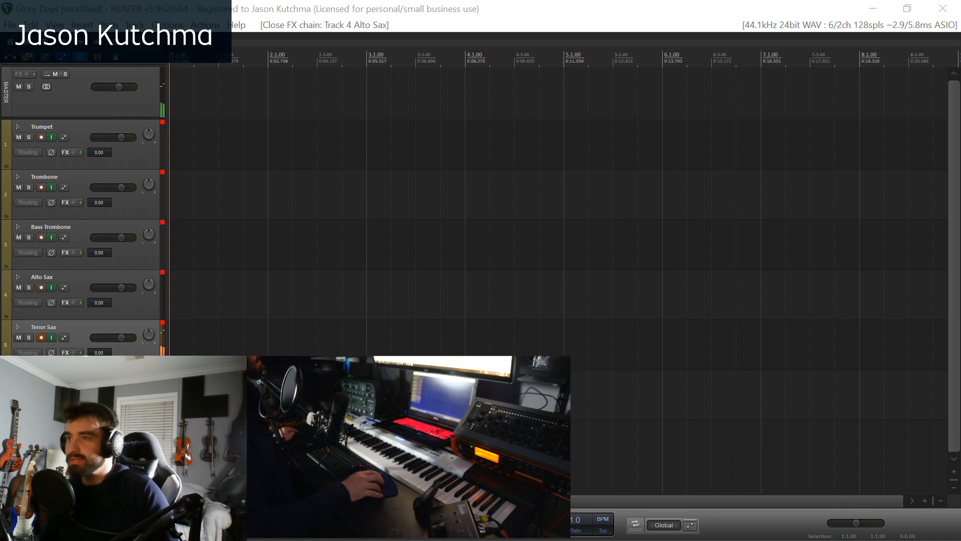
drag(588, 1, 526, 81)
- Audition the AB and SRND microphones in the Tenor Sax's mixer view, switching each on and off again
click(632, 290)
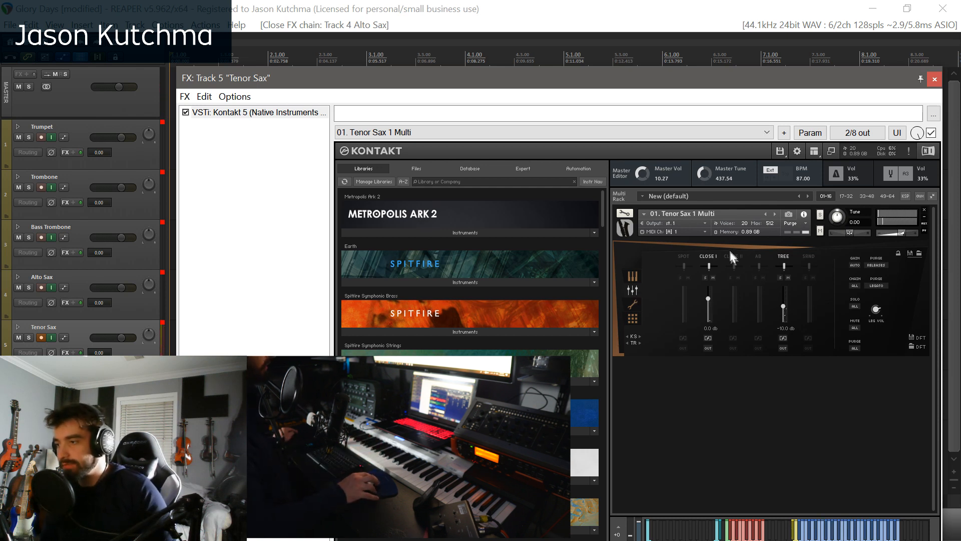
click(759, 254)
click(811, 257)
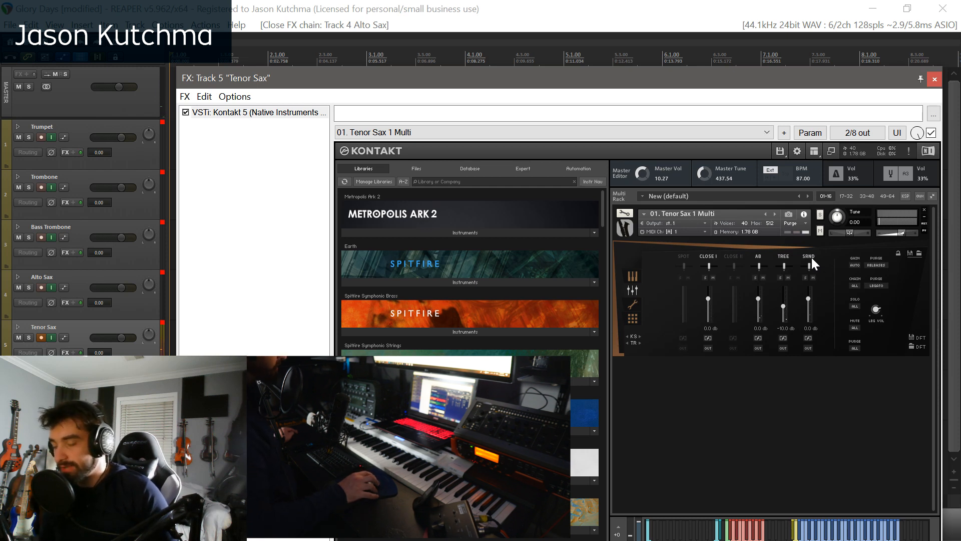
click(810, 256)
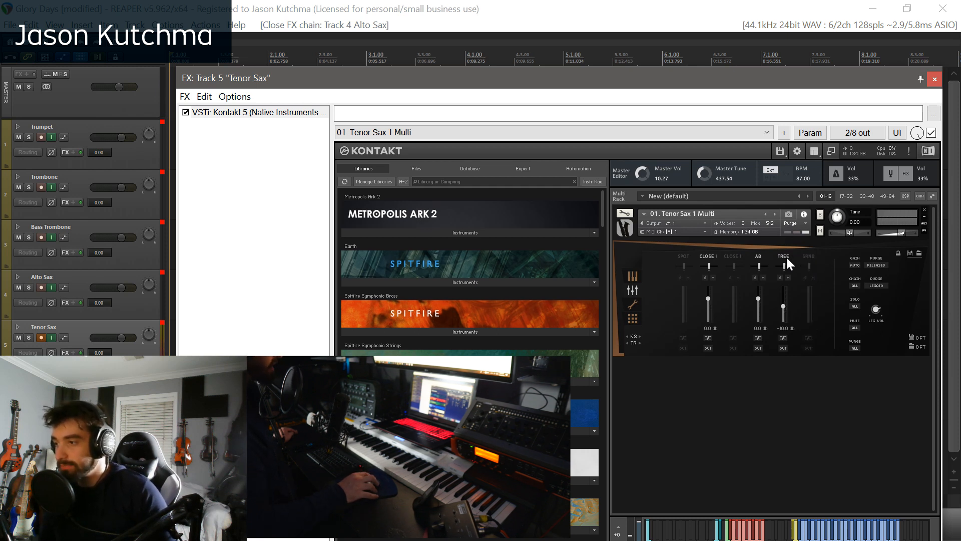
click(759, 256)
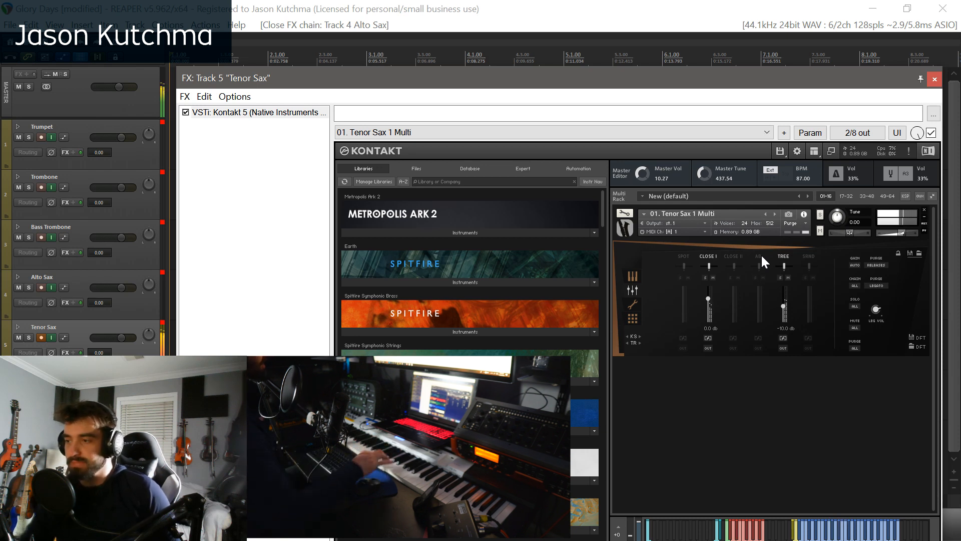
- Select the Tenor Sax's Staccatissimo articulation, and close its FX window with the track disarmed
click(632, 276)
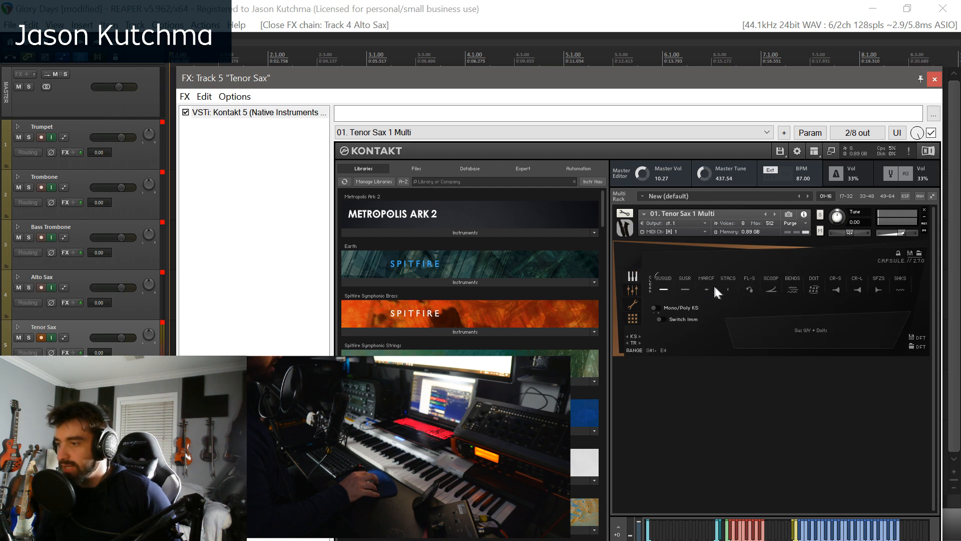
click(729, 288)
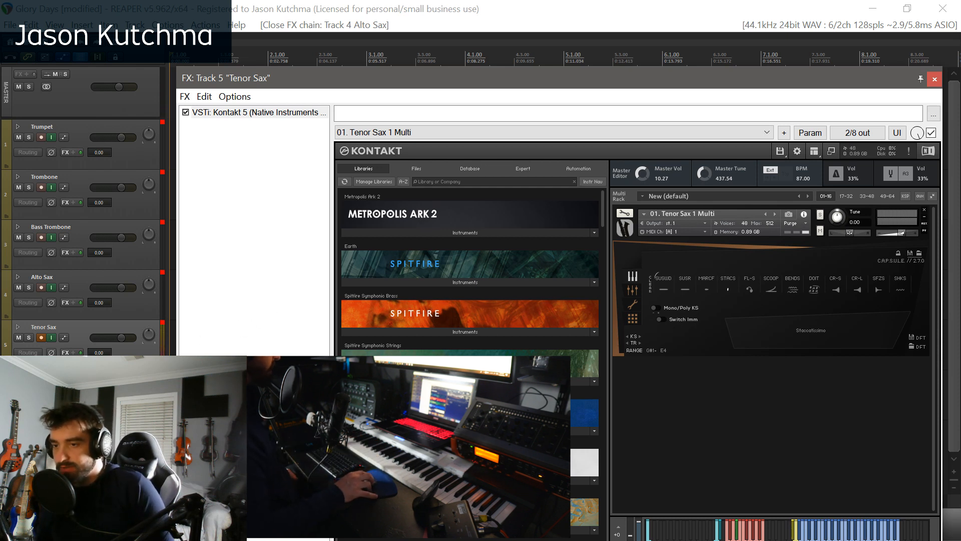
click(41, 337)
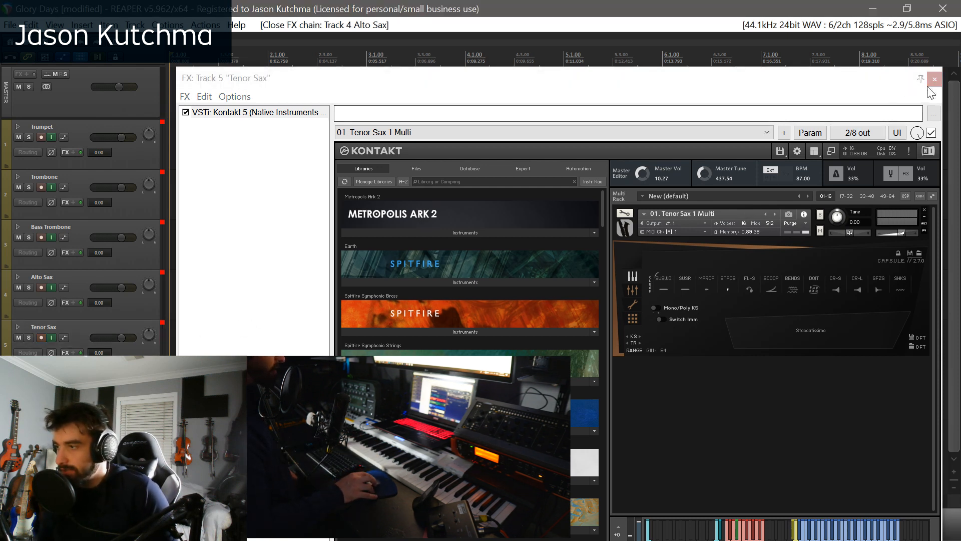
click(934, 80)
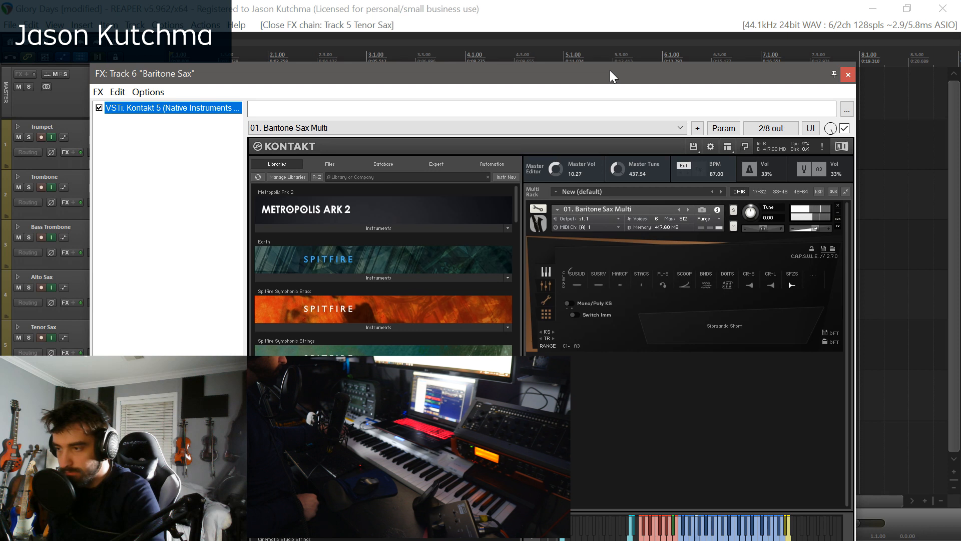
- Select the Baritone Sax's Sus WV + Doits articulation and try its AB, SRND and TREE microphones, leaving only CLOSE I and AB on
click(578, 285)
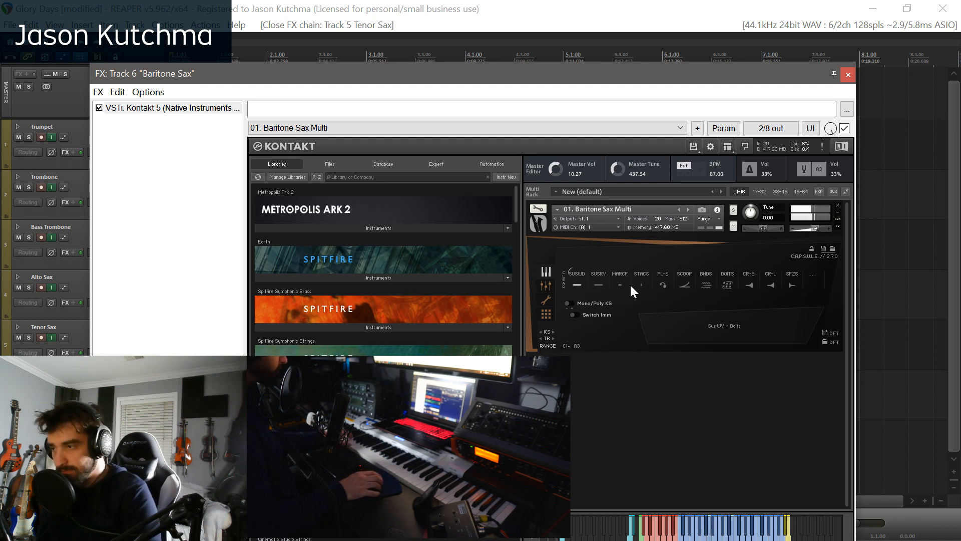
click(546, 286)
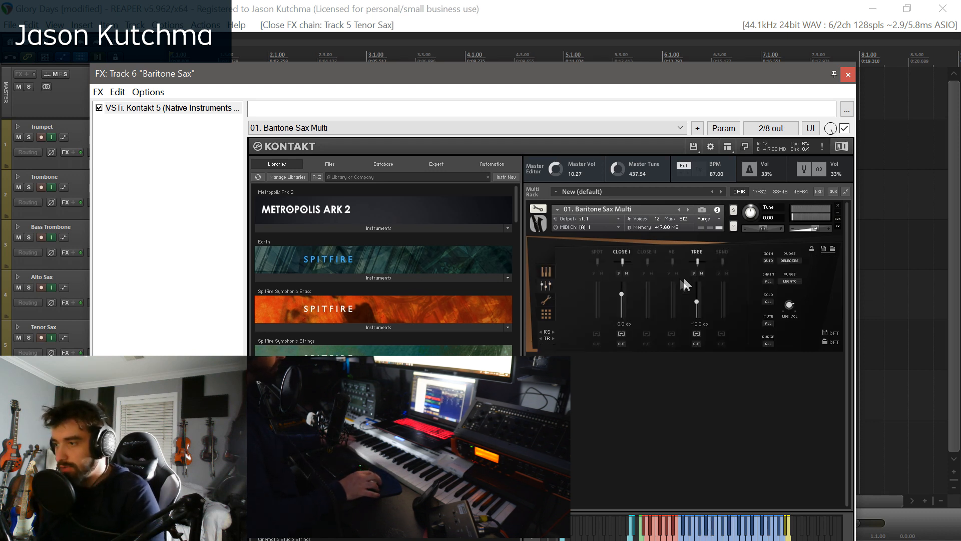
click(673, 252)
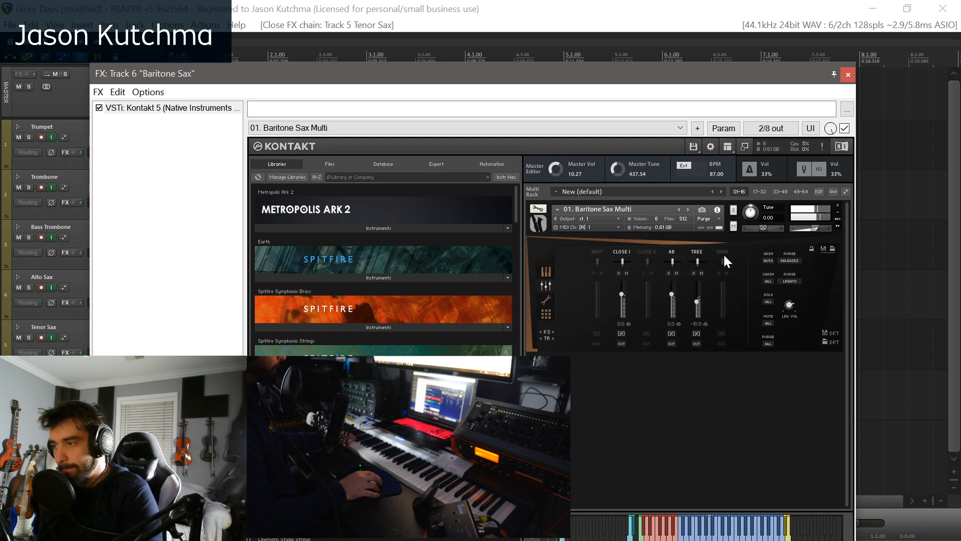
click(722, 252)
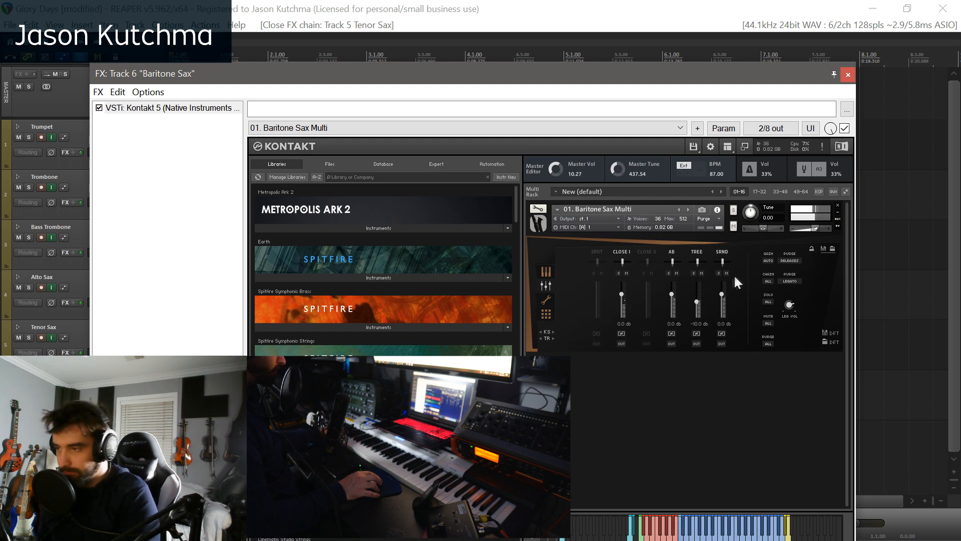
click(719, 251)
click(696, 251)
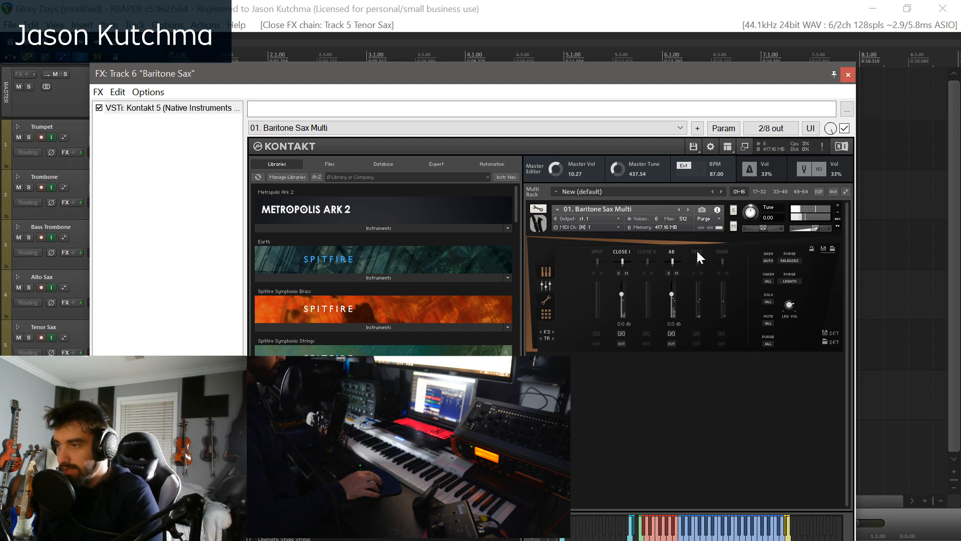
click(697, 250)
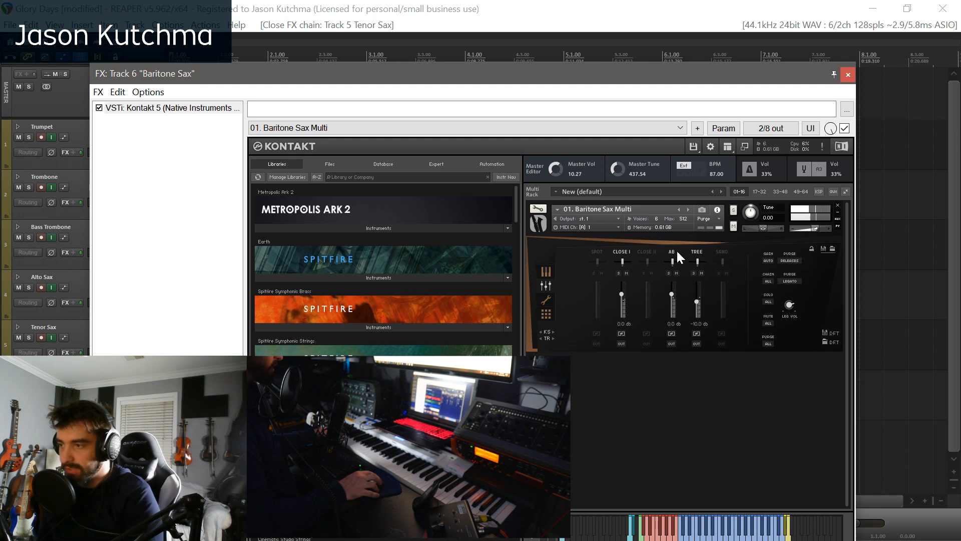
click(697, 250)
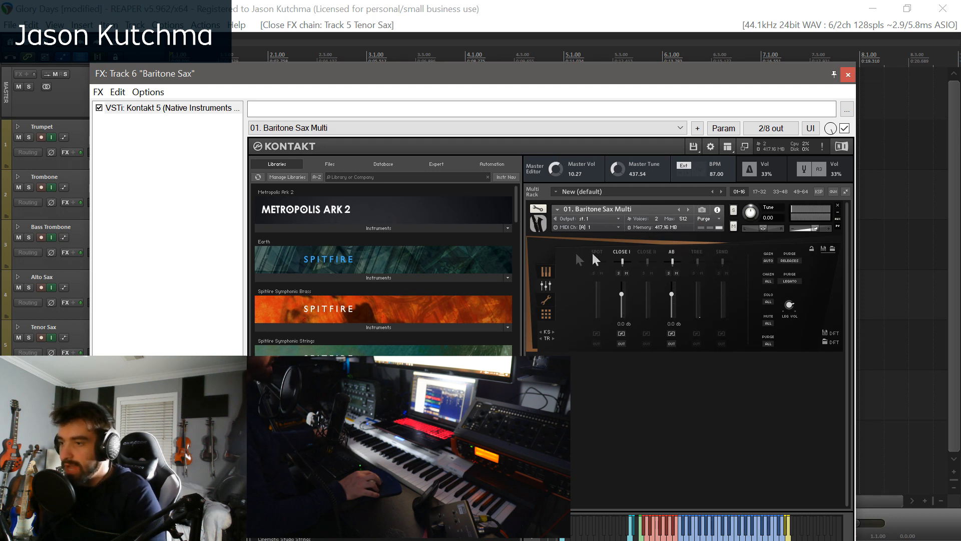
- Audition the Baritone Sax's Staccatissimo, FL-S and Scoops articulations in turn
click(547, 272)
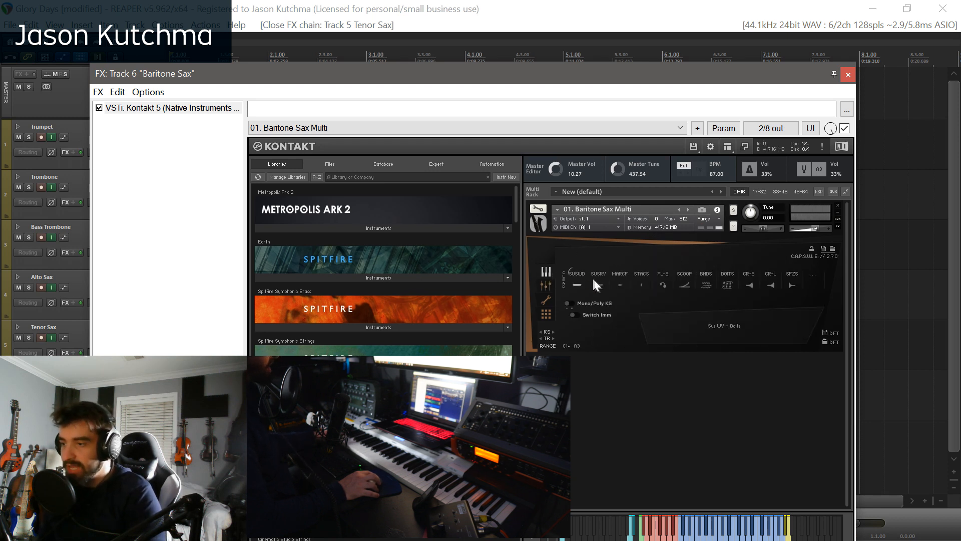
click(642, 285)
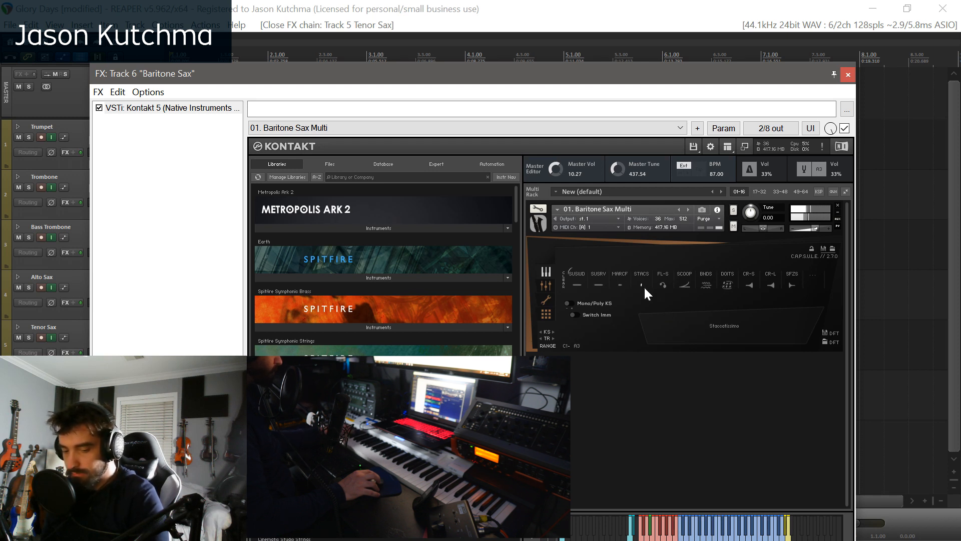
click(663, 284)
click(687, 286)
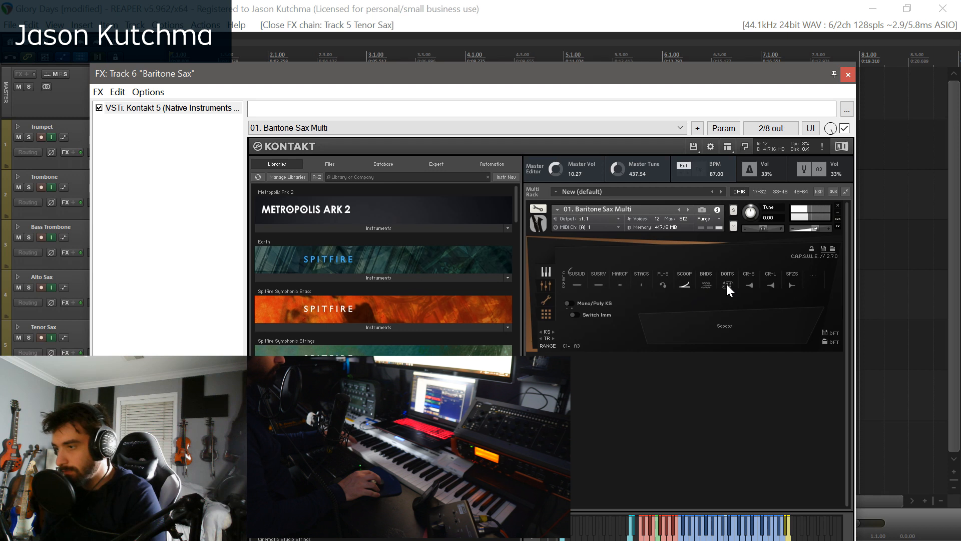
- Audition the Baritone Sax's Crescendo Short, Crescendo Long and Sforzando Short articulations in turn
click(749, 285)
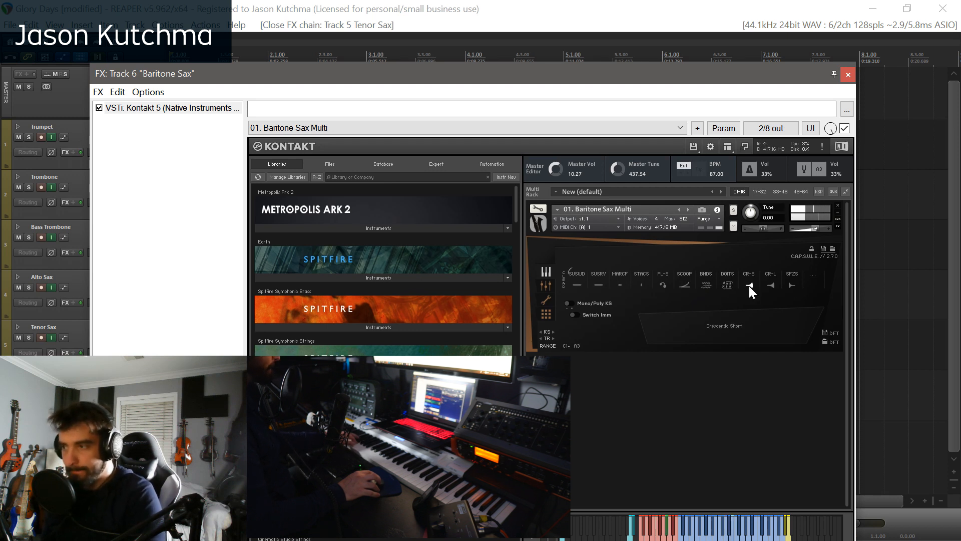
click(769, 285)
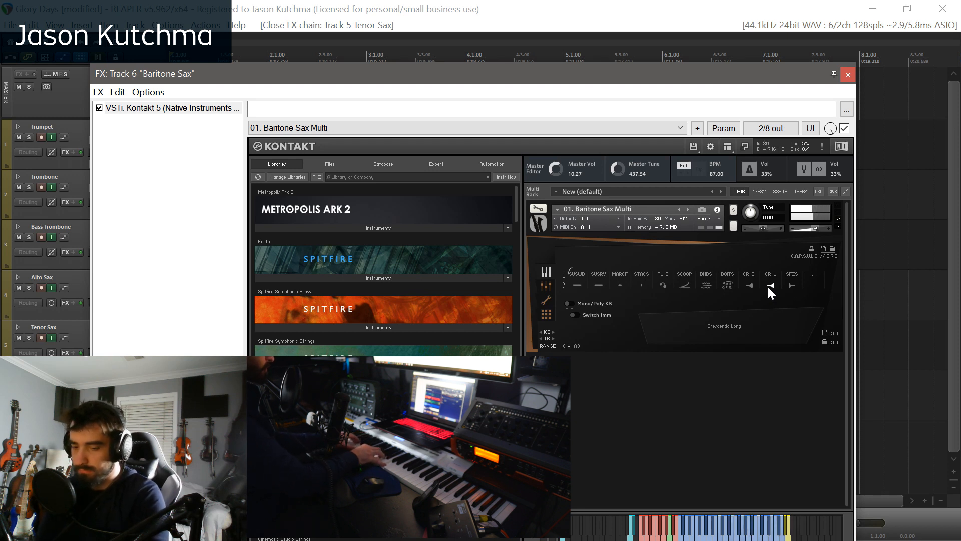
click(791, 284)
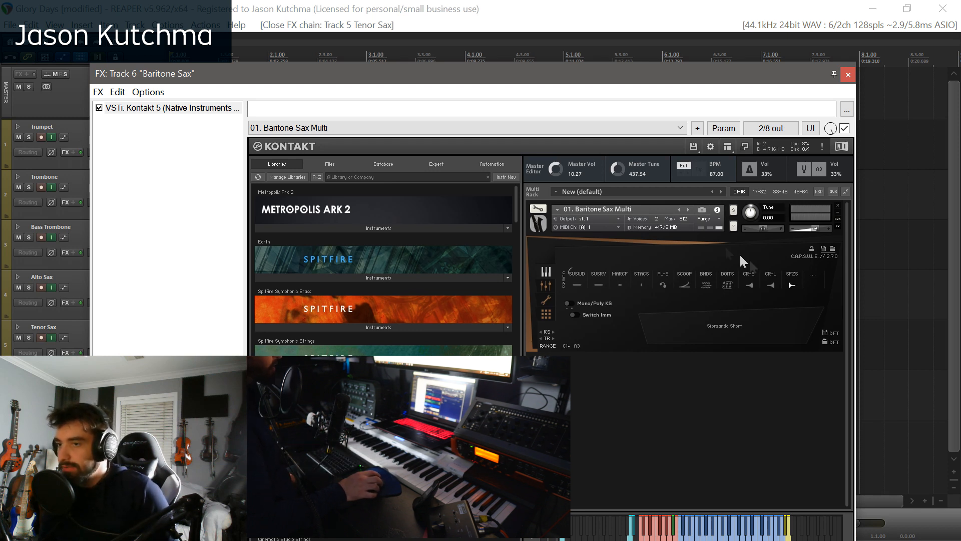
drag(603, 81, 669, 30)
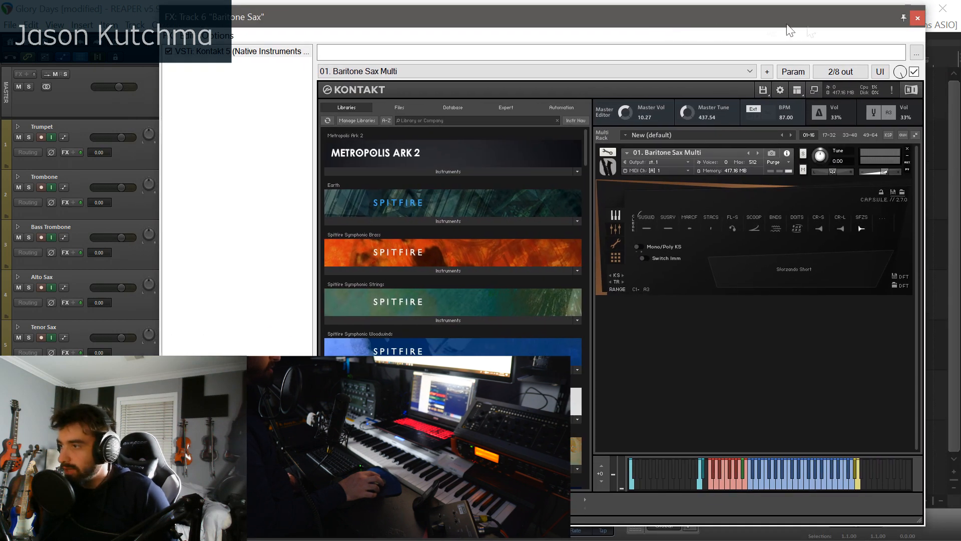
drag(866, 23, 871, 21)
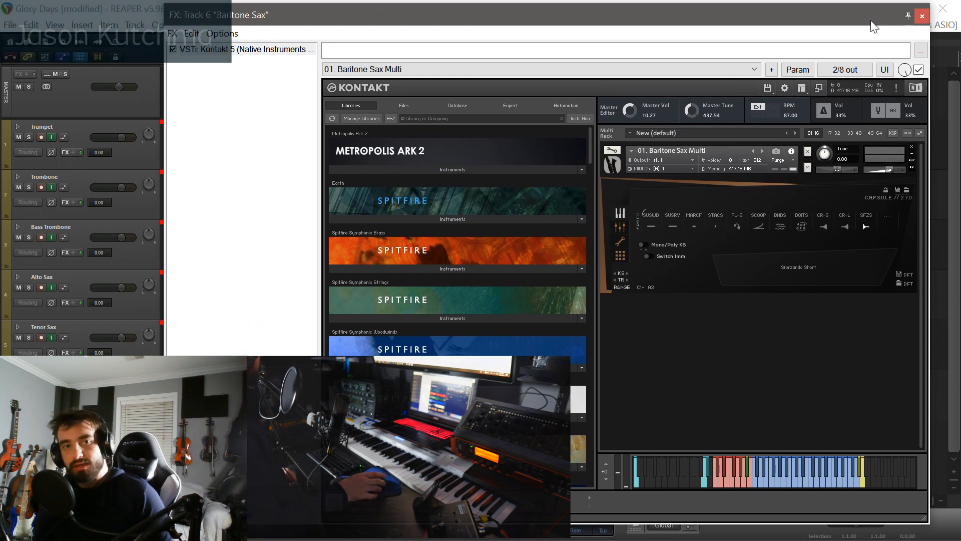